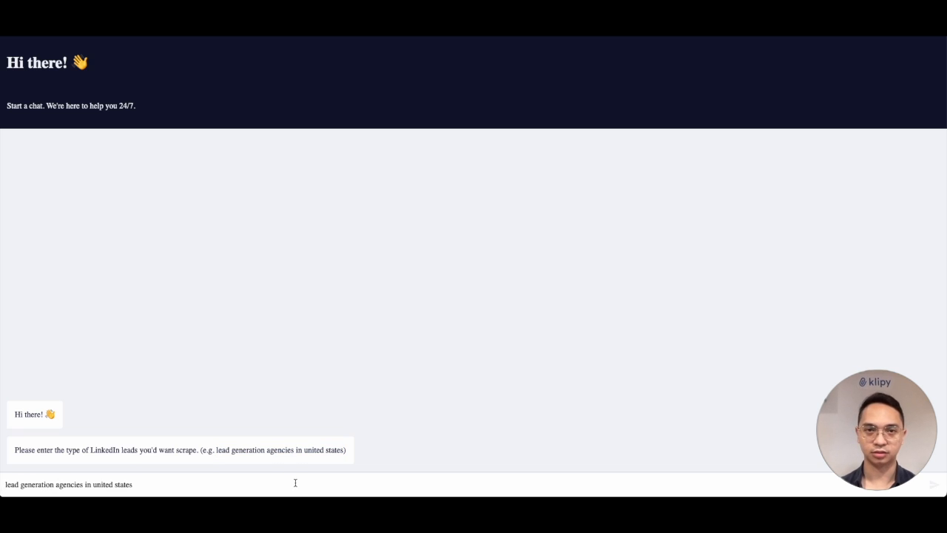
# Step: Submit "lead generation agencies in united states" to the lead chat and look through the resulting LinkedIn leads spreadsheet
pyautogui.press('Return')
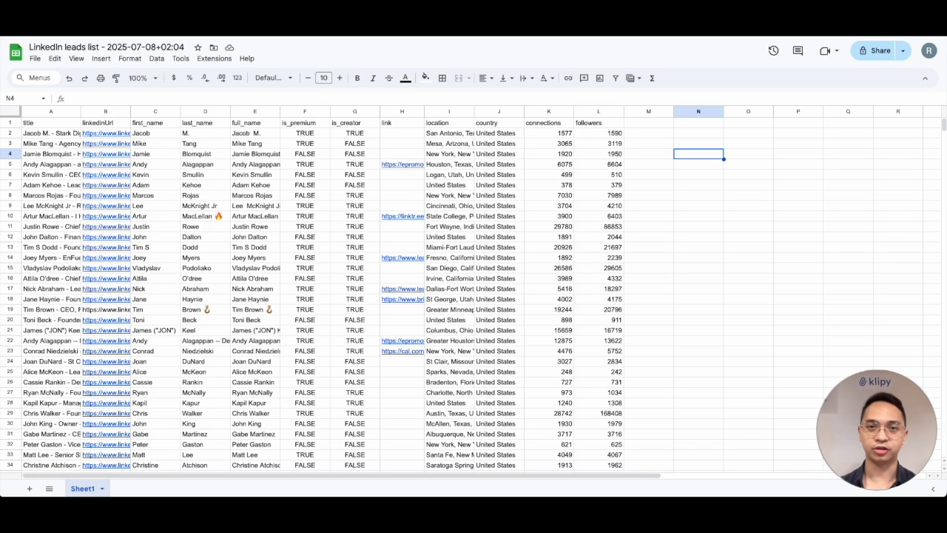
pyautogui.scroll(-15, 354, 298)
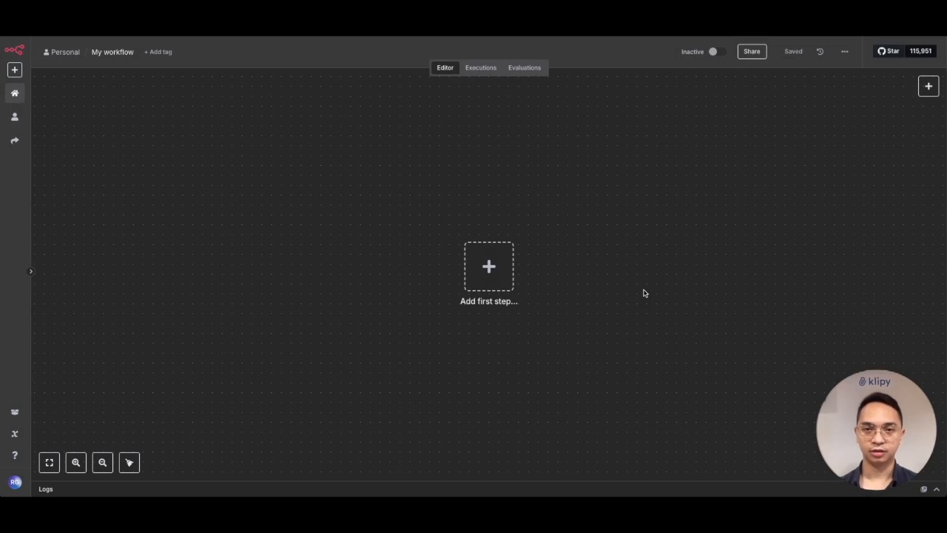
# Step: Rename the empty n8n workflow as "LinkedIn leads generator"
pyautogui.click(130, 52)
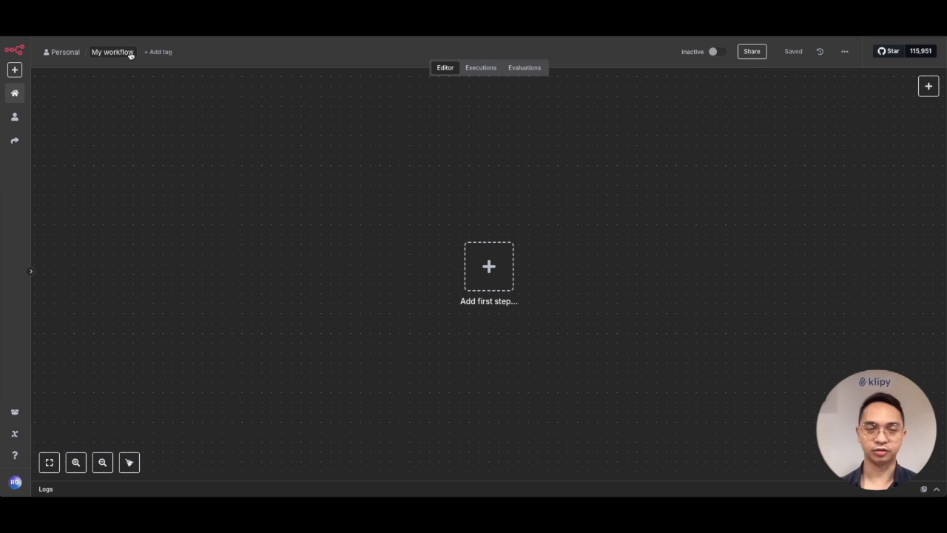
pyautogui.write('Linke')
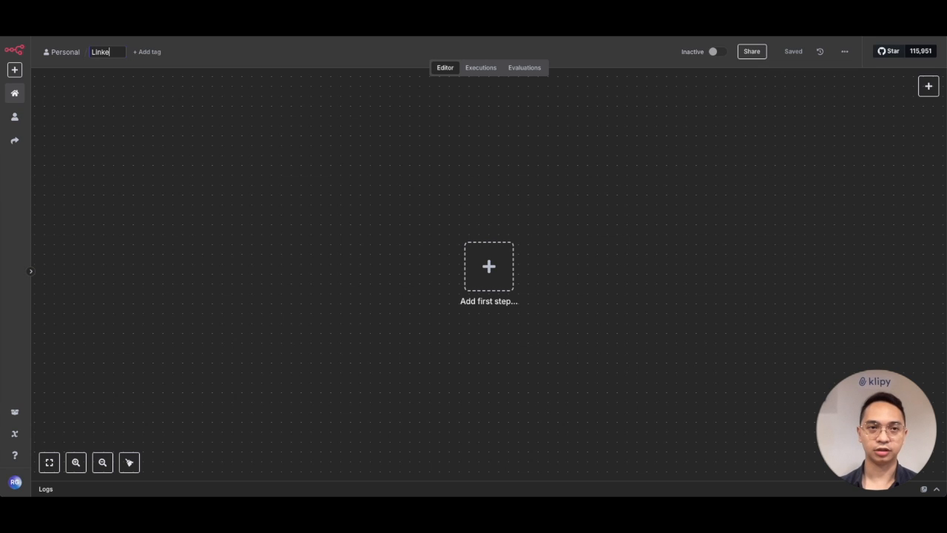
pyautogui.write('dIn leads')
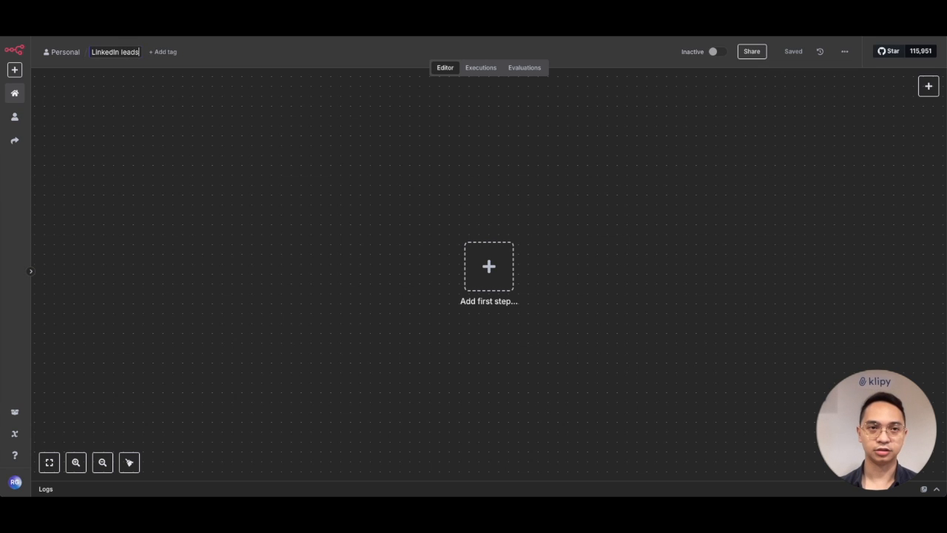
pyautogui.write(' generator')
pyautogui.press('Return')
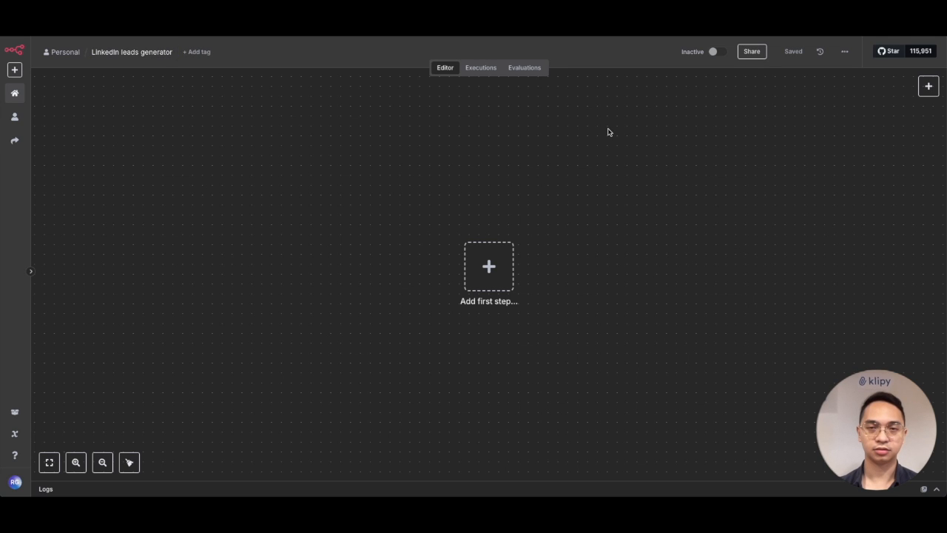
# Step: Import the LinkedIn leads workflow JSON file from the assets folder into the empty workflow and deselect the imported nodes
pyautogui.click(845, 53)
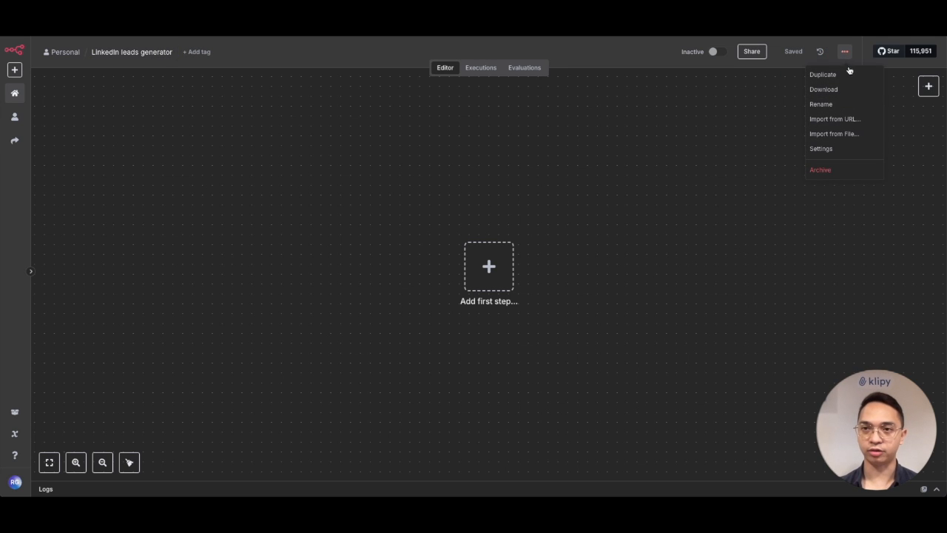
pyautogui.click(852, 135)
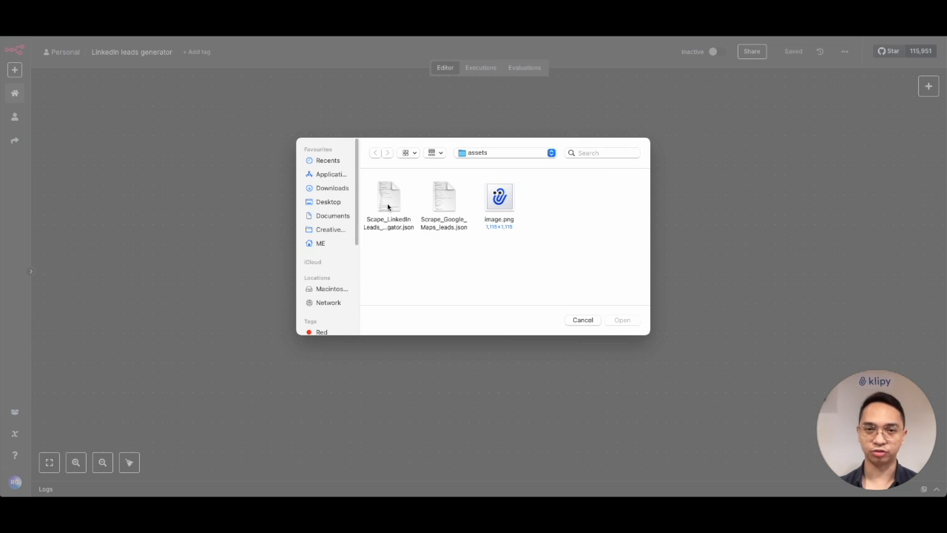
pyautogui.click(387, 205)
pyautogui.doubleClick(388, 206)
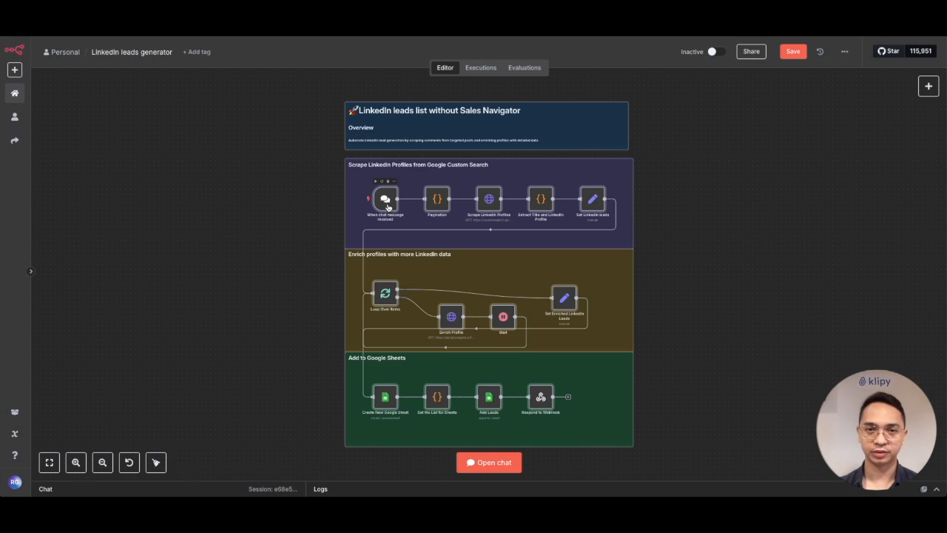
pyautogui.click(684, 226)
pyautogui.scroll(-1, 683, 226)
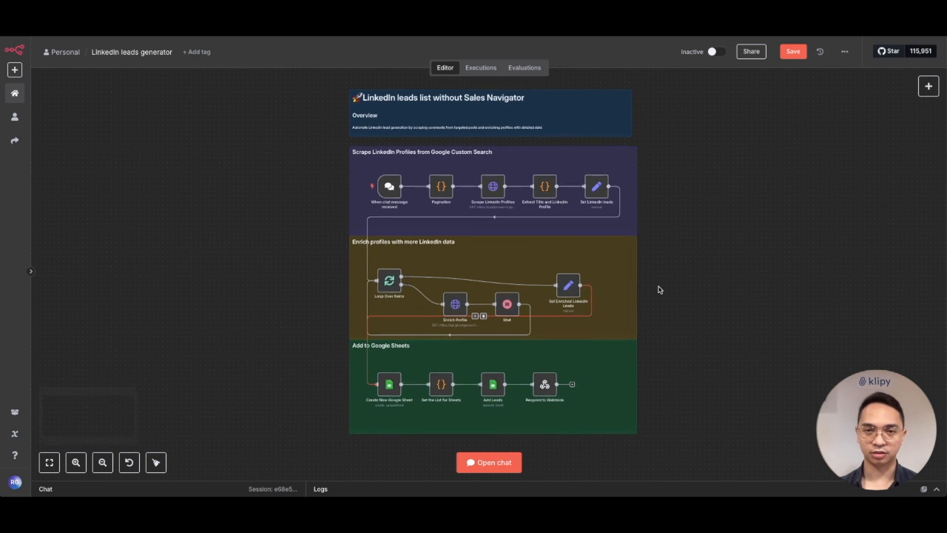
pyautogui.scroll(-1, 658, 289)
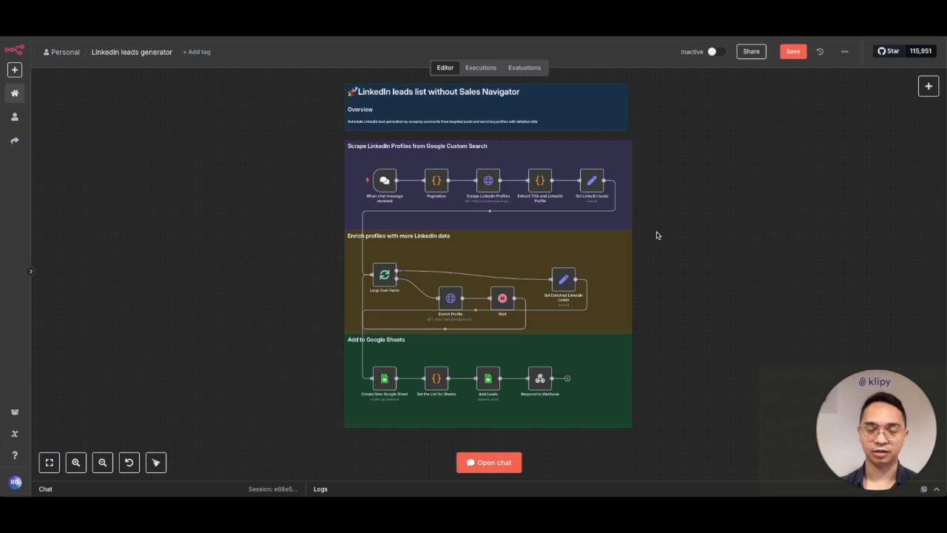
# Step: Switch to the Ghost Genius dashboard, create an API key named "n8n testing" and copy the key
pyautogui.hotkey('ctrl', 'Tab')
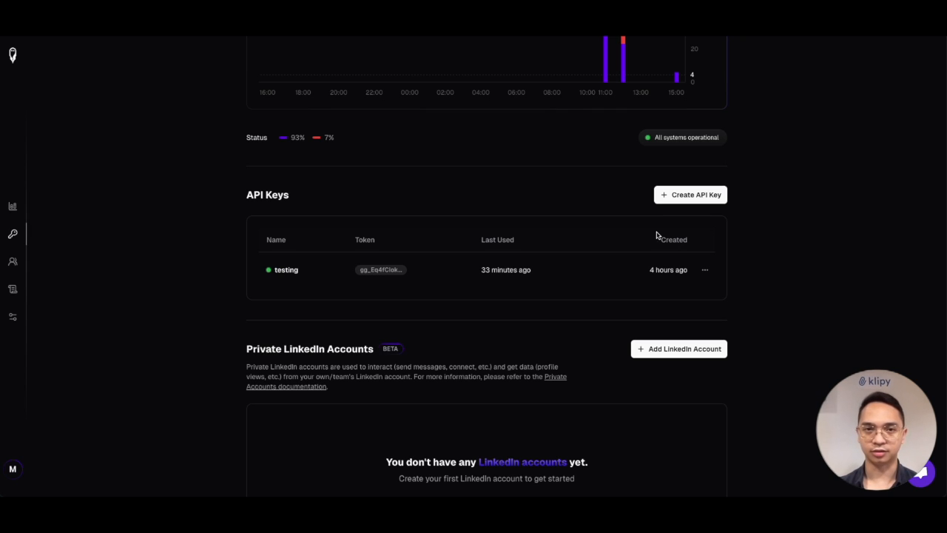
pyautogui.scroll(5, 631, 215)
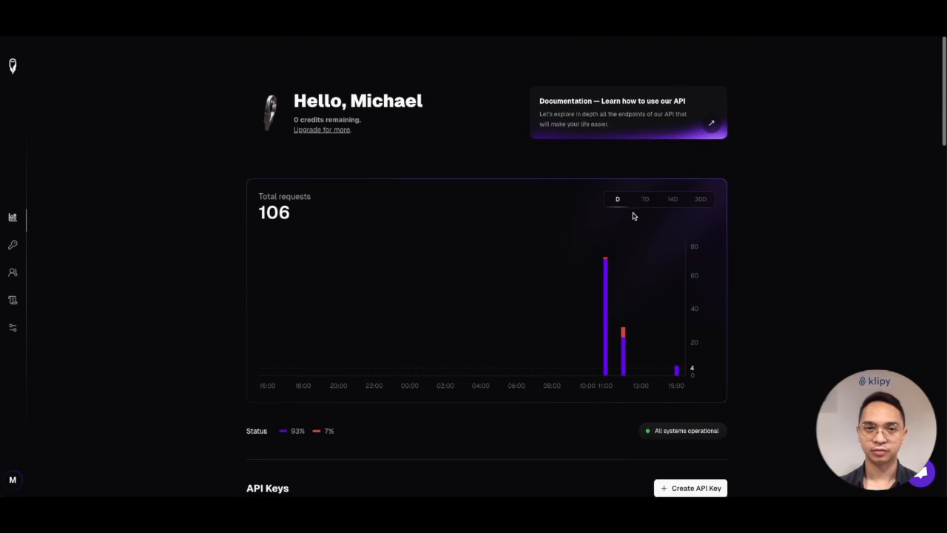
pyautogui.scroll(-5, 632, 215)
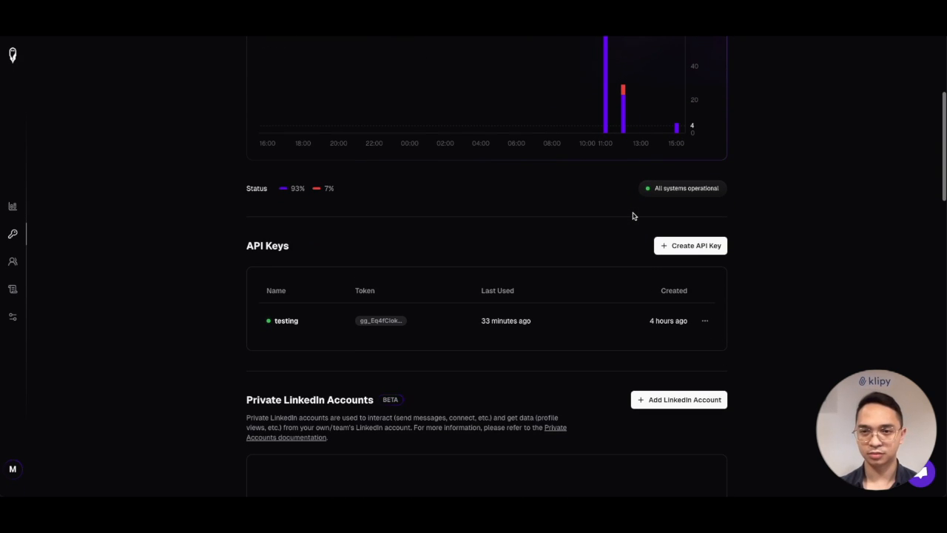
pyautogui.click(688, 247)
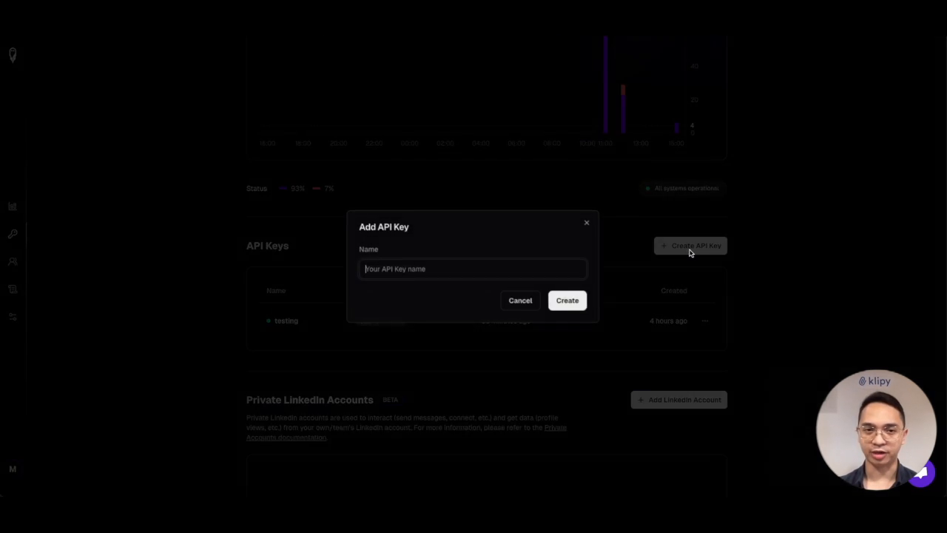
pyautogui.click(445, 267)
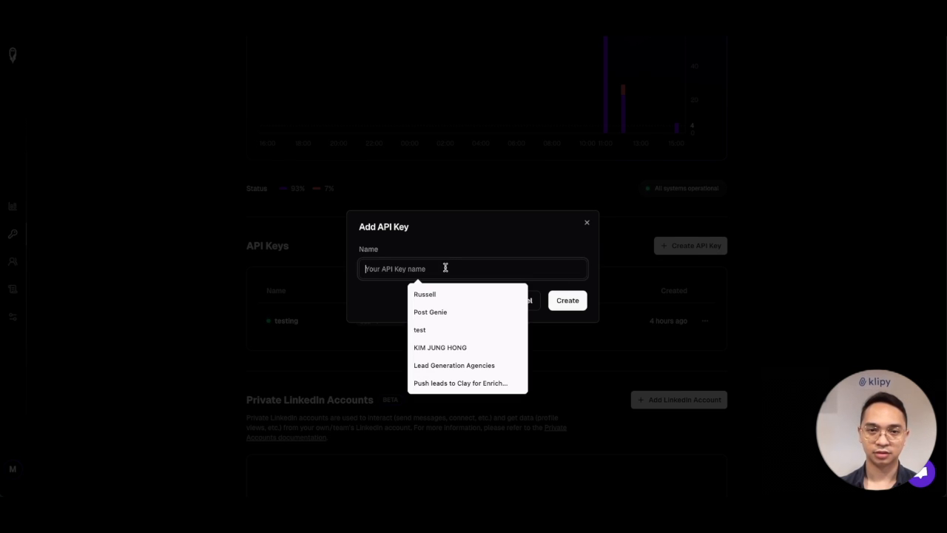
pyautogui.write('n8n testing')
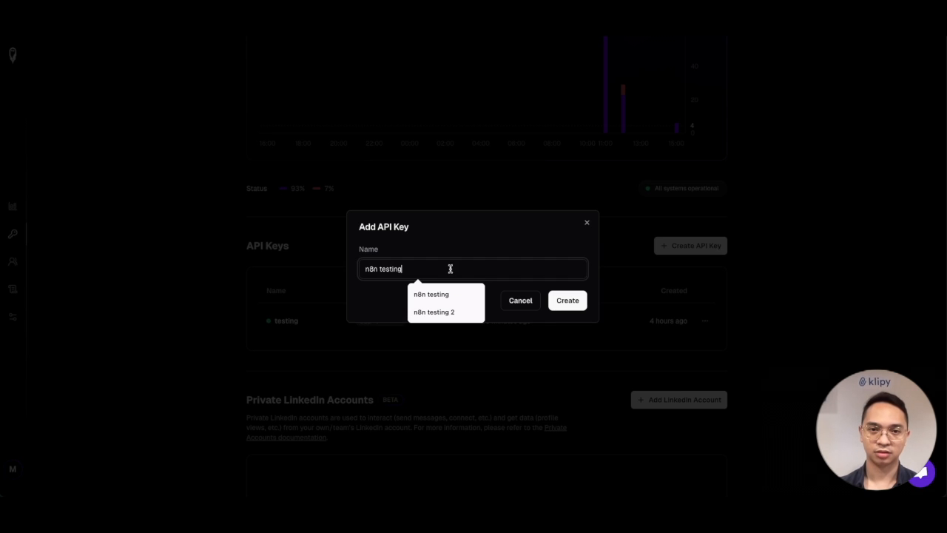
pyautogui.click(579, 304)
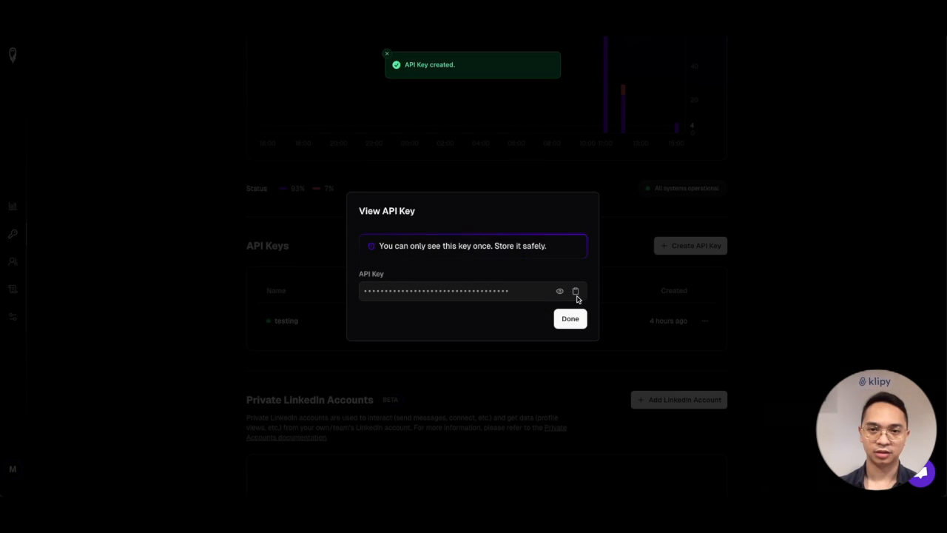
pyautogui.click(575, 292)
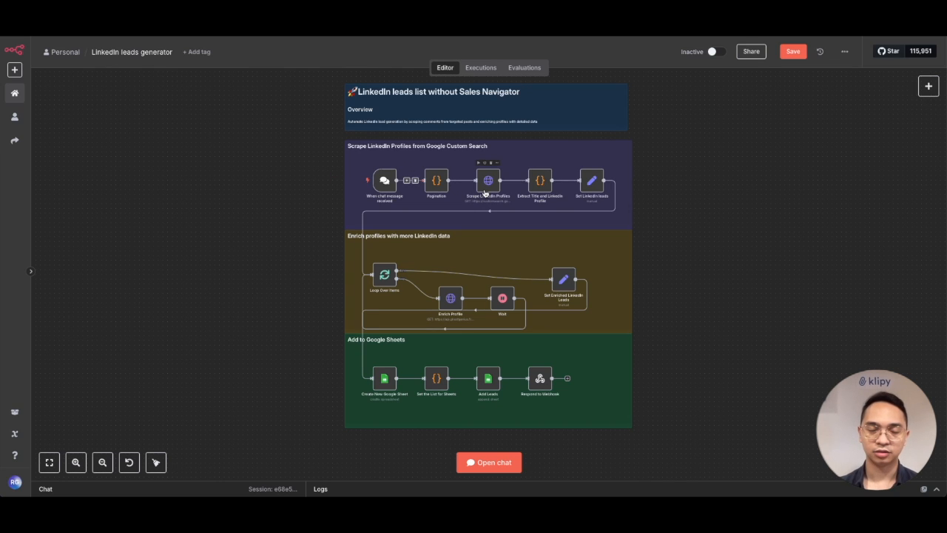
# Step: In n8n, paste the API key after Bearer in the Enrich Profile node's Authorization header and return to the canvas
pyautogui.doubleClick(450, 302)
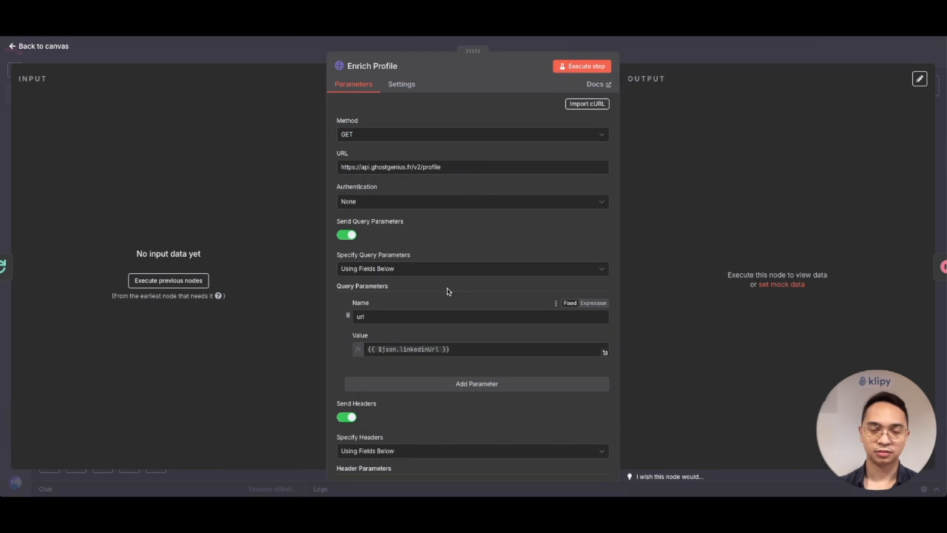
pyautogui.scroll(-2, 439, 247)
pyautogui.scroll(-3, 439, 247)
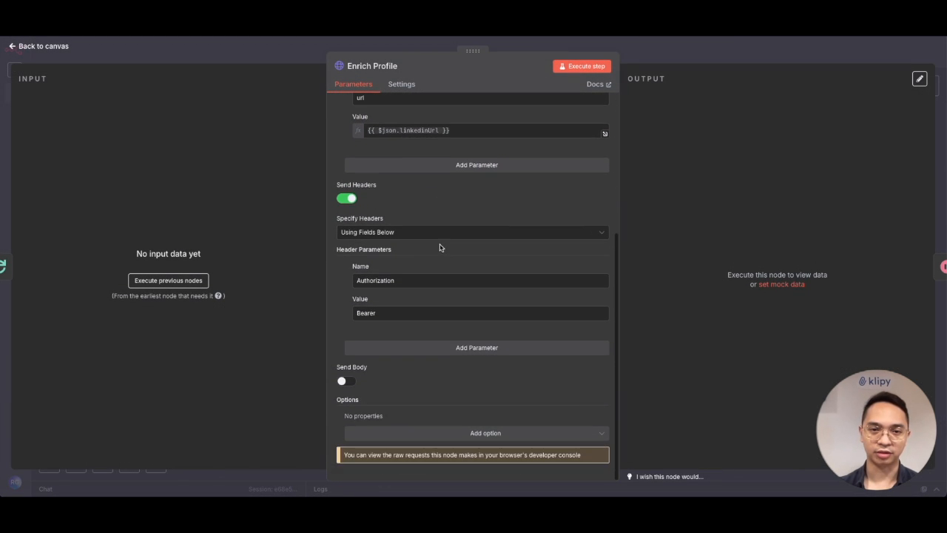
pyautogui.click(414, 312)
pyautogui.hotkey('ctrl', 'v')
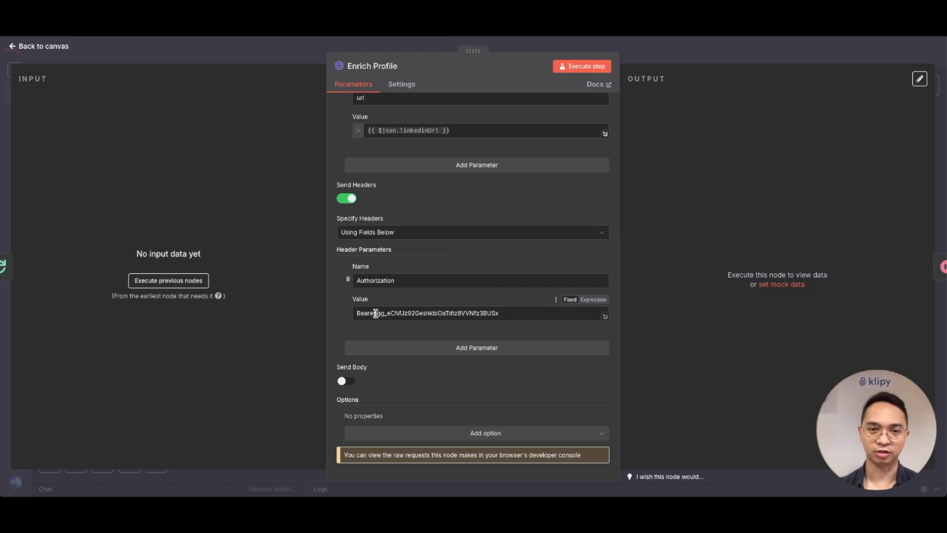
pyautogui.click(284, 52)
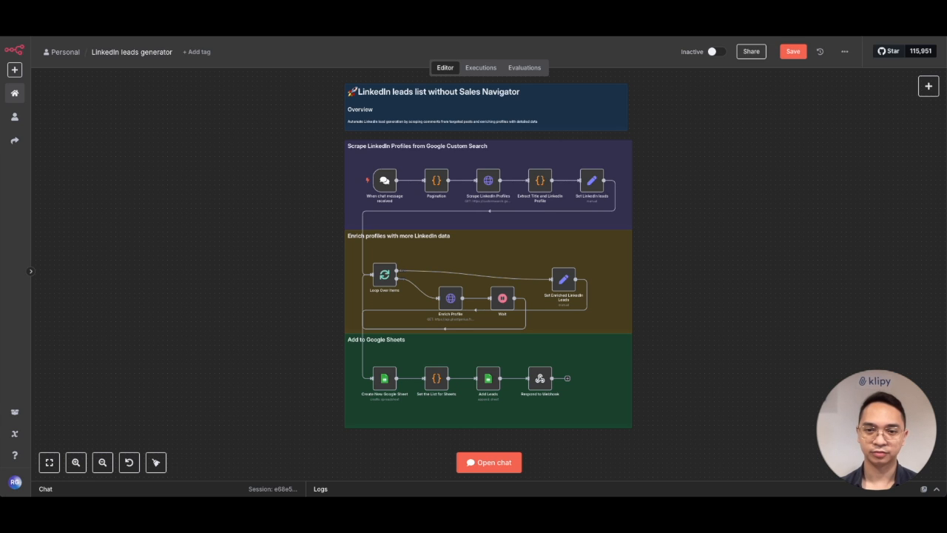
# Step: Switch to Google Programmable Search Engine and start a new search engine named "linkedin scraper"
pyautogui.click(551, 36)
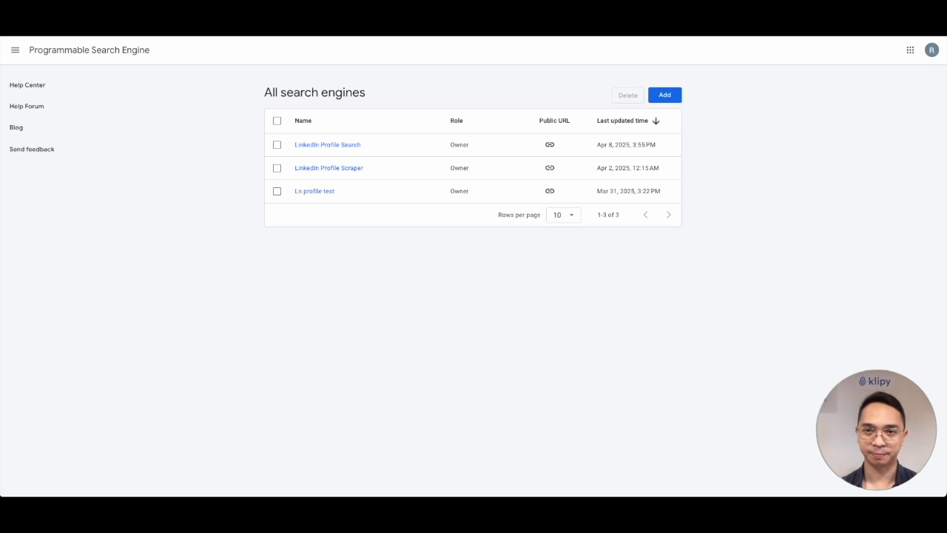
pyautogui.click(664, 95)
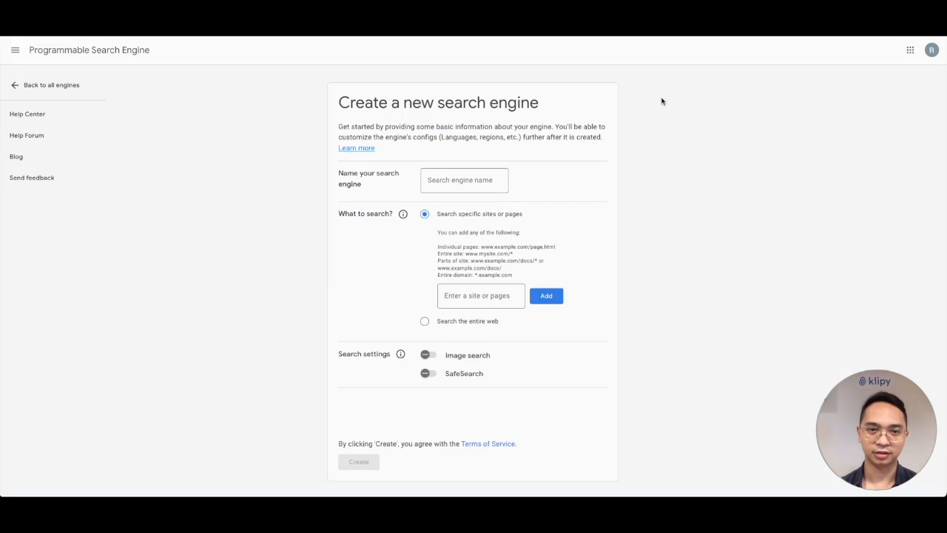
pyautogui.click(456, 179)
pyautogui.write('linkedin scrp')
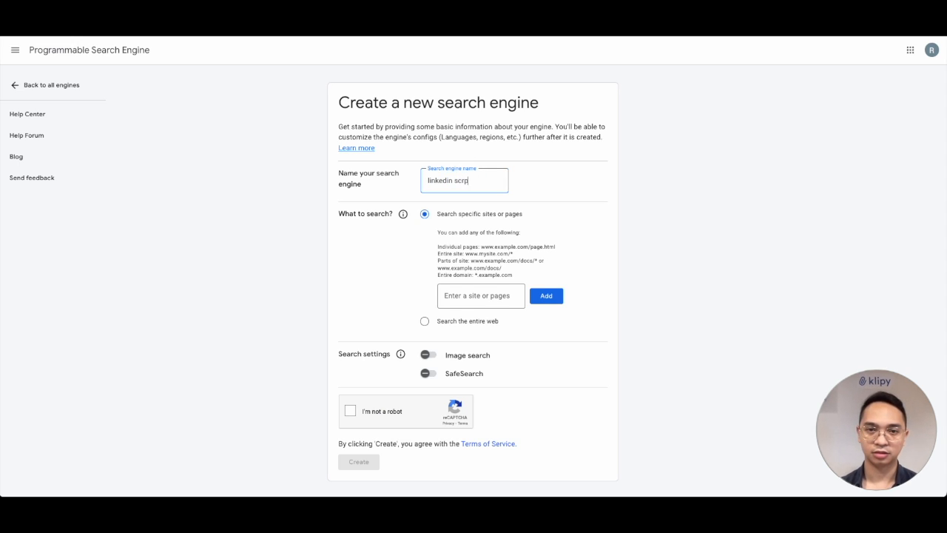
pyautogui.press('BackSpace')
pyautogui.write('aper')
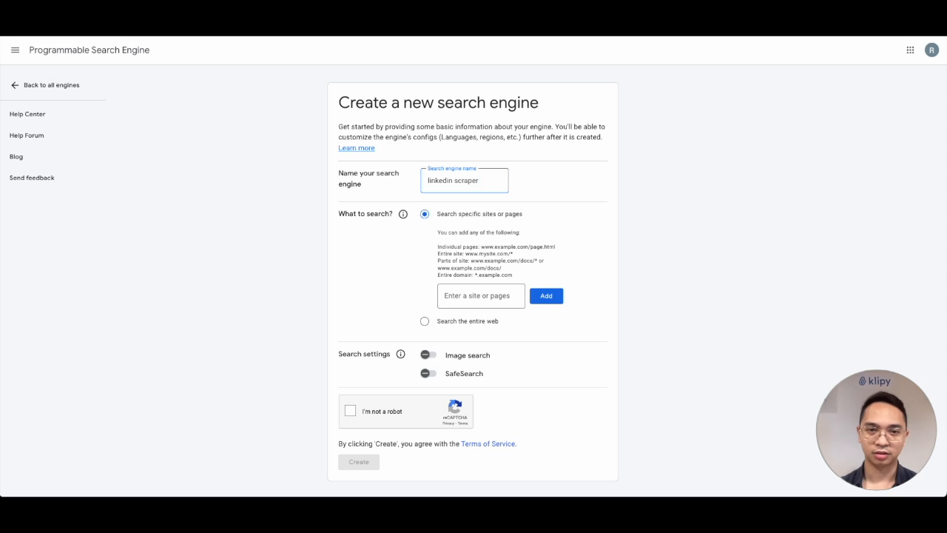
# Step: Add linkedin.com/in* as the specific site the new search engine searches
pyautogui.scroll(-1, 501, 184)
pyautogui.click(493, 289)
pyautogui.write('linkedin.com/in*')
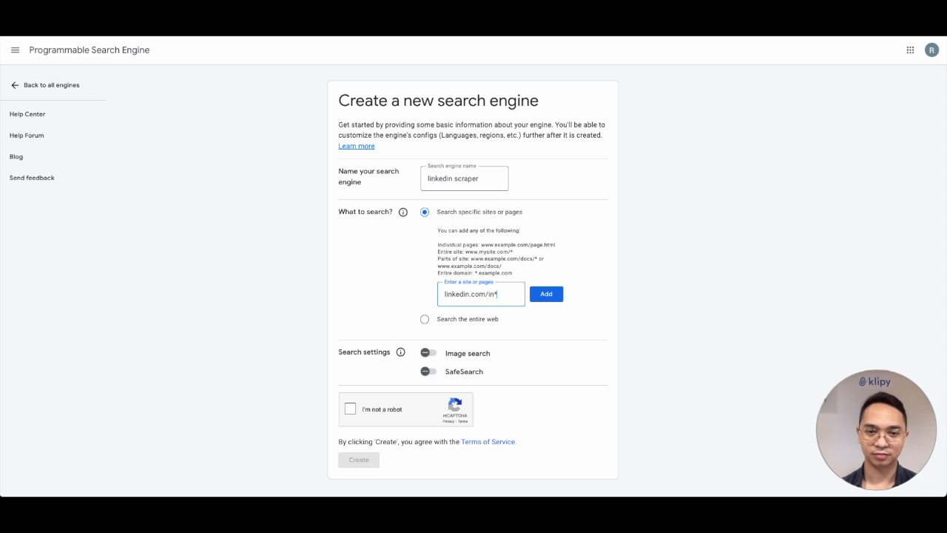
pyautogui.click(546, 295)
# Step: Enable SafeSearch, pass the robot check and create the search engine
pyautogui.click(430, 397)
pyautogui.scroll(-1, 507, 385)
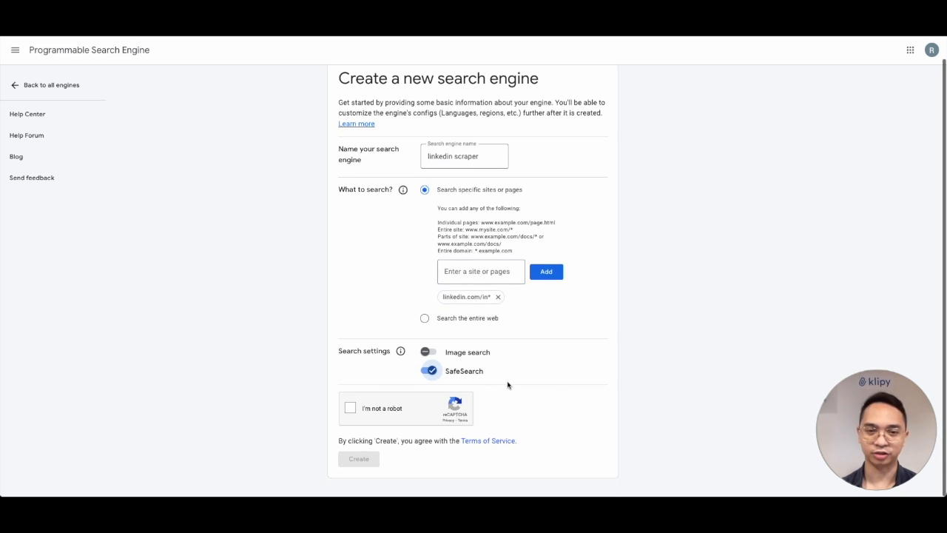
pyautogui.click(365, 410)
pyautogui.click(360, 461)
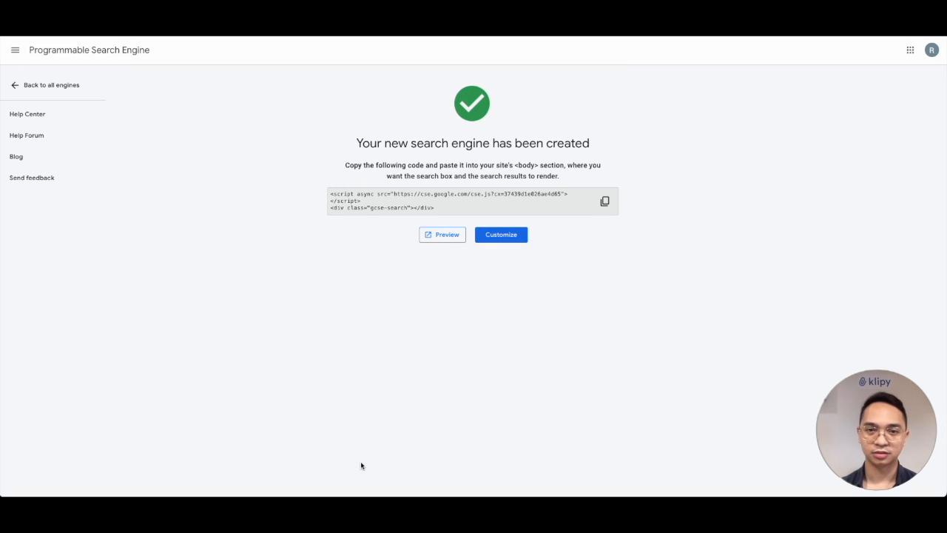
# Step: Copy the new search engine's ID and paste it as the cx query parameter in n8n's Scrape LinkedIn Profiles node
pyautogui.click(502, 235)
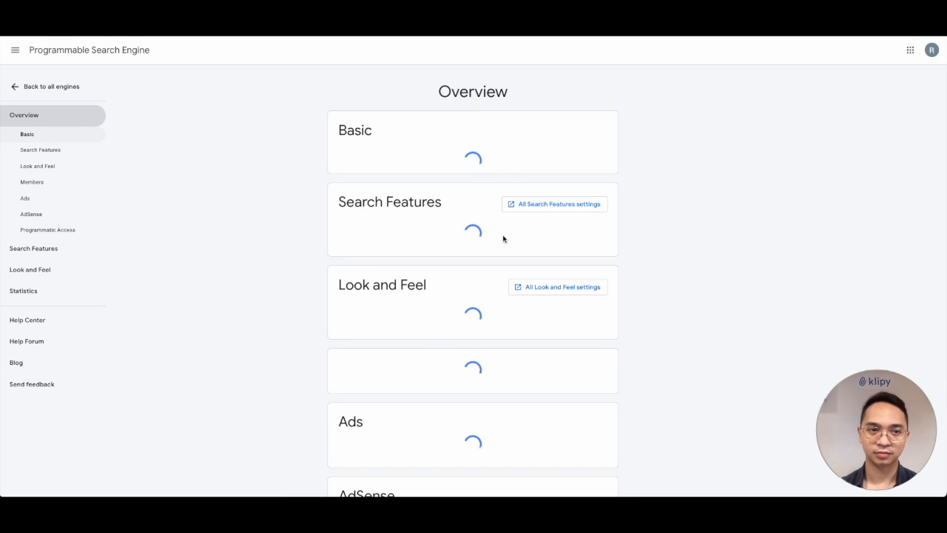
pyautogui.click(538, 274)
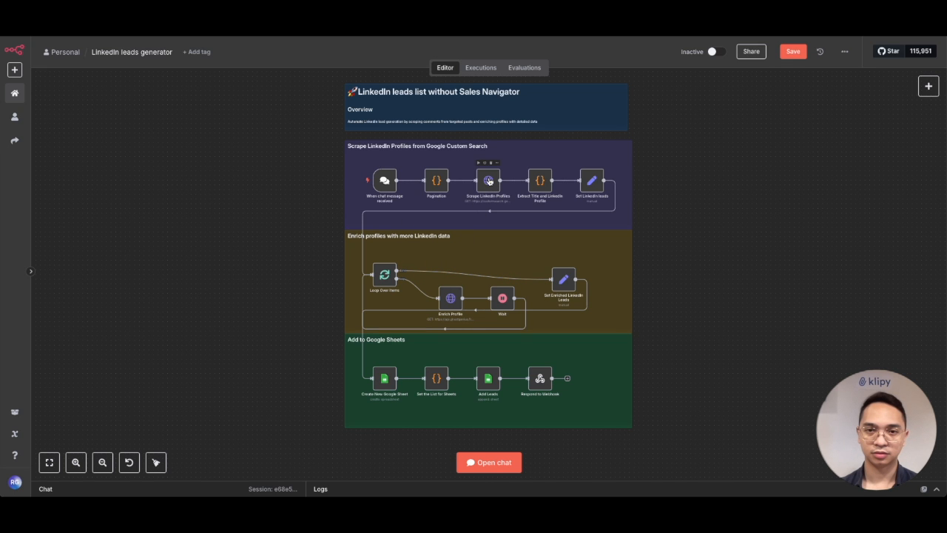
pyautogui.doubleClick(488, 182)
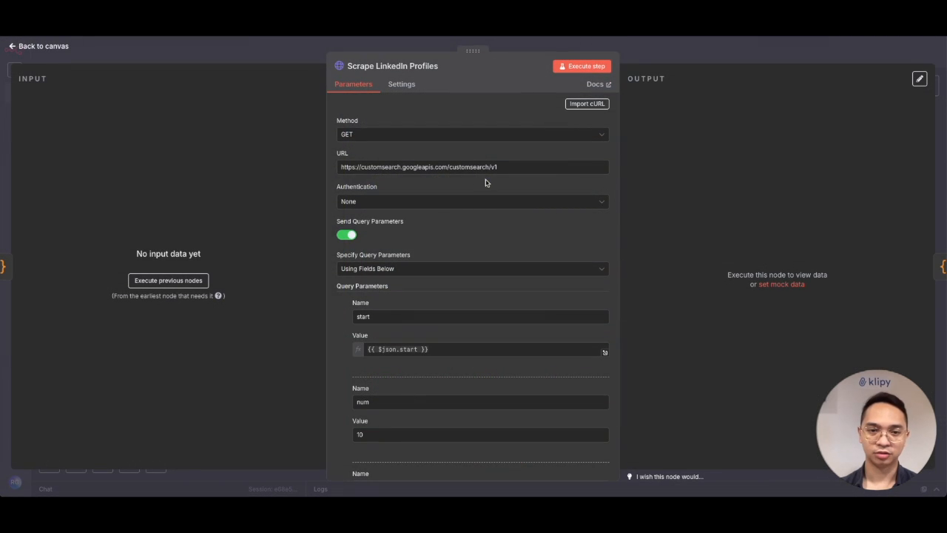
pyautogui.scroll(-5, 452, 268)
pyautogui.scroll(-3, 452, 267)
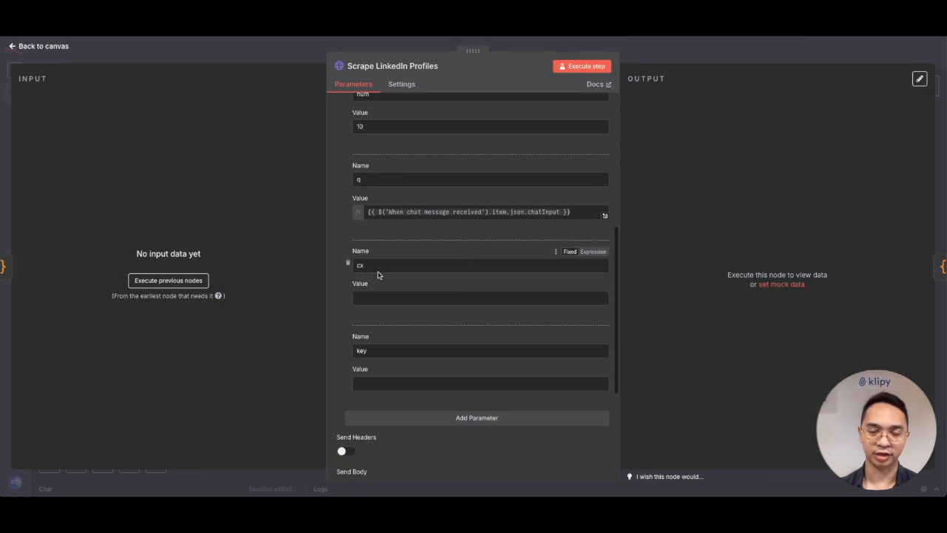
pyautogui.hotkey('ctrl', 'v')
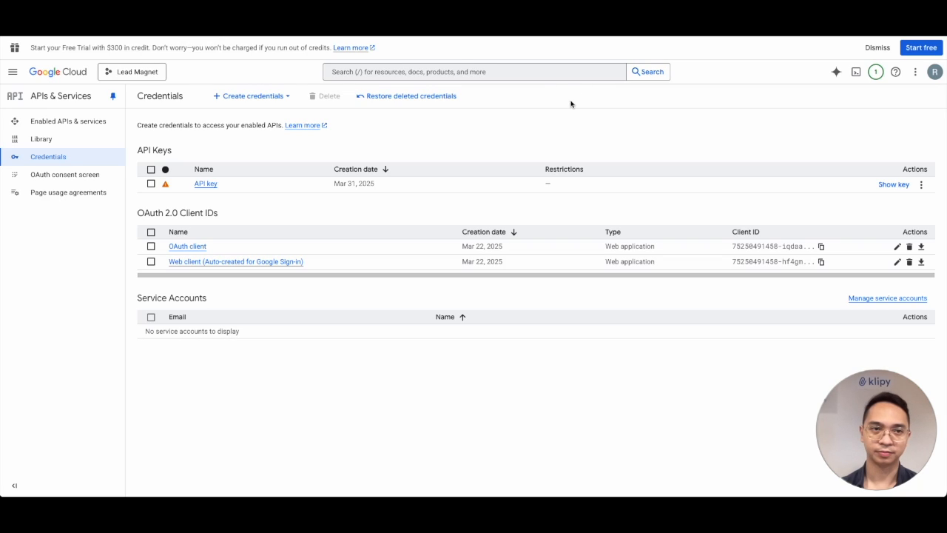
# Step: Create a new API key in the Lead Magnet project's credentials and copy it
pyautogui.click(90, 126)
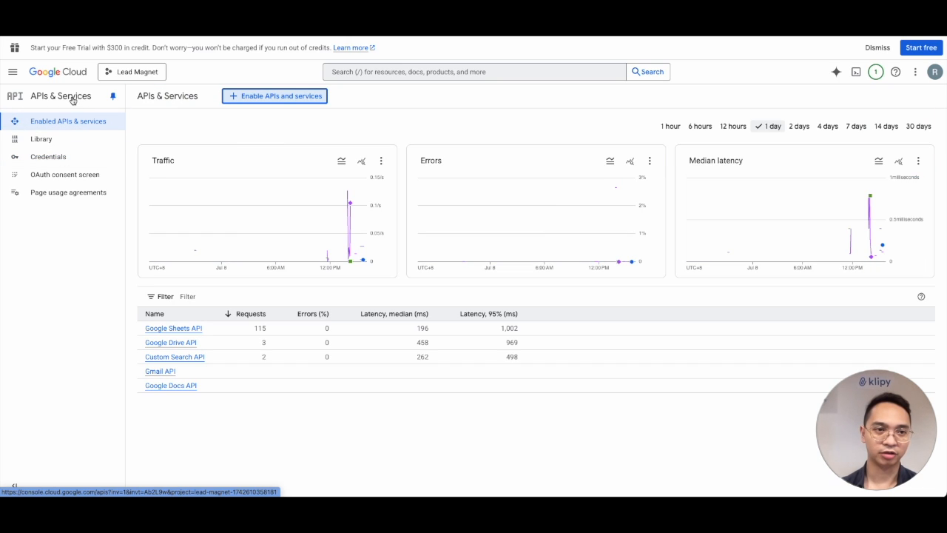
pyautogui.click(59, 160)
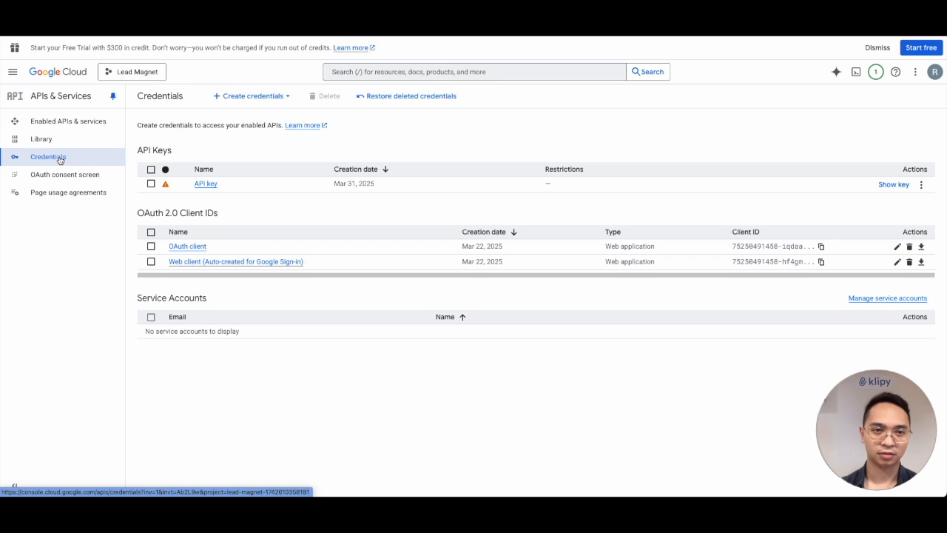
pyautogui.click(257, 96)
pyautogui.click(254, 120)
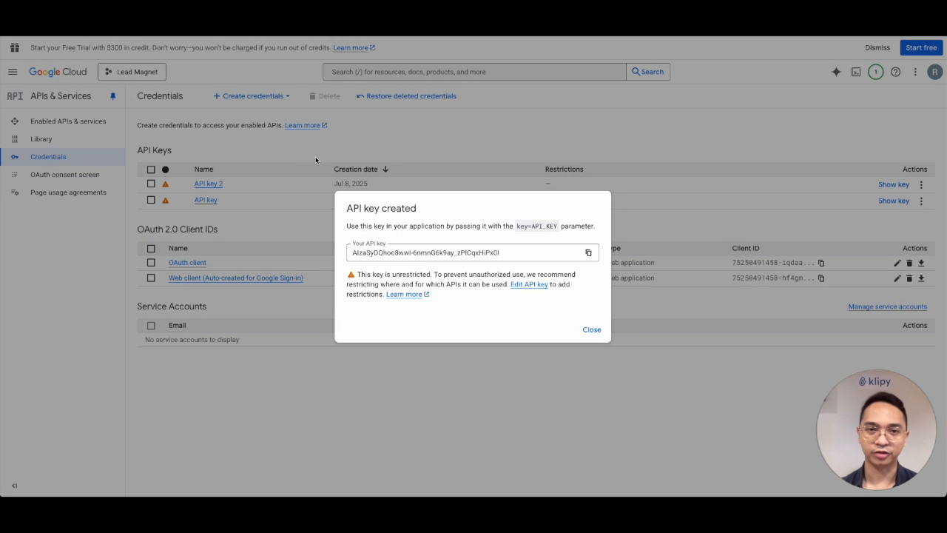
pyautogui.click(589, 253)
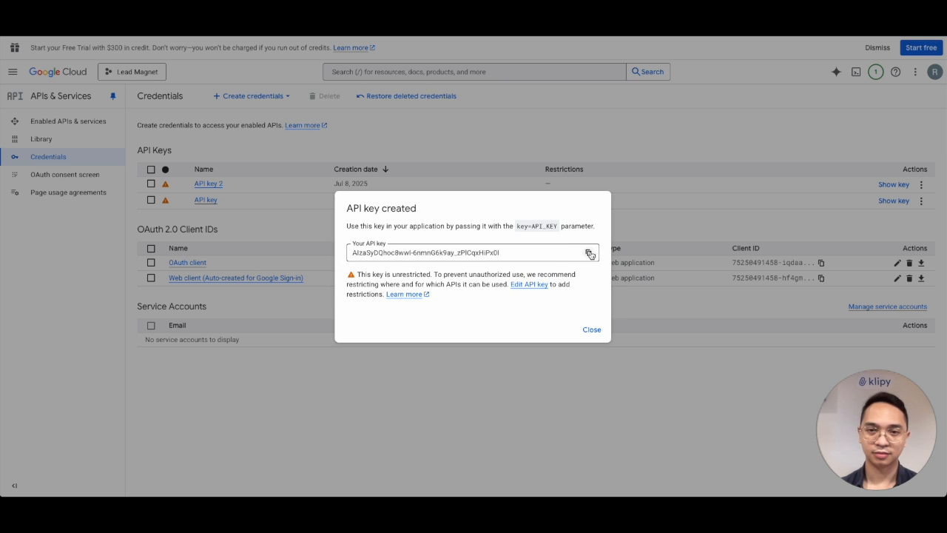
# Step: Switch to n8n and paste the API key as the key query parameter's value in the Scrape LinkedIn Profiles node
pyautogui.hotkey('ctrl', 'Tab')
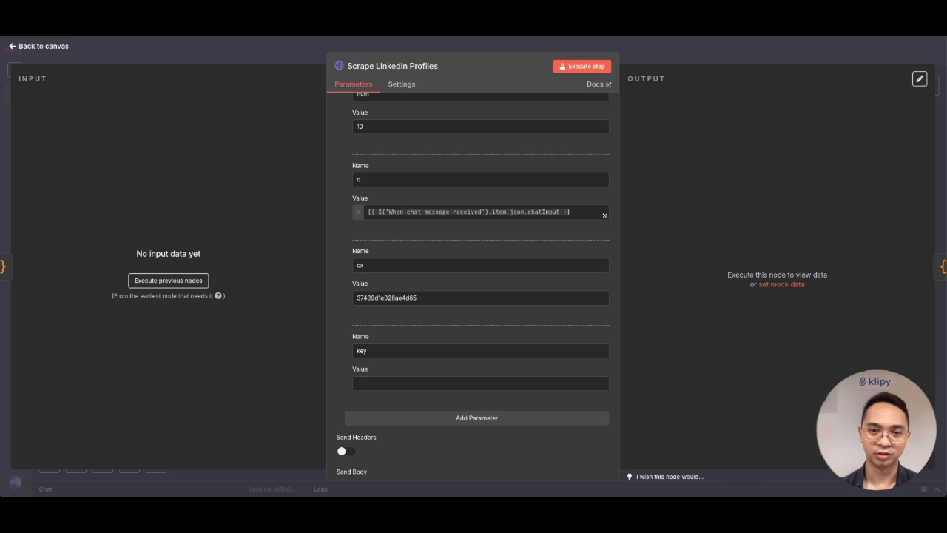
pyautogui.click(414, 383)
pyautogui.hotkey('ctrl', 'v')
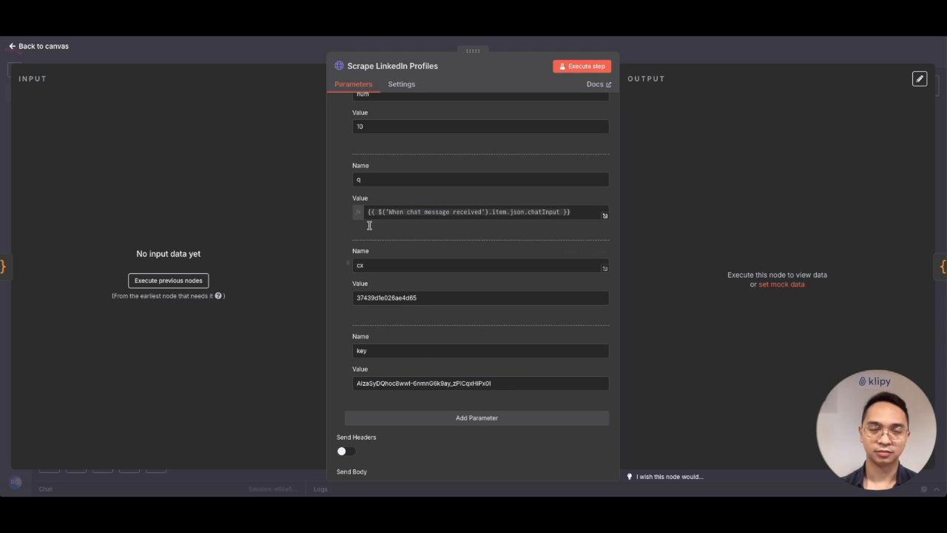
pyautogui.click(272, 59)
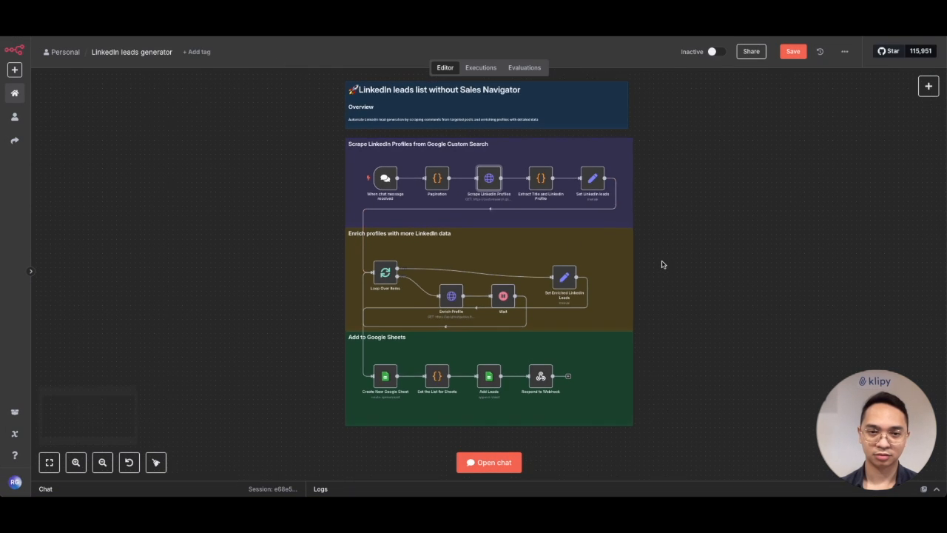
# Step: Check the Google Sheets credential selected in the Create New Google Sheet and Add Leads nodes
pyautogui.scroll(-1, 662, 265)
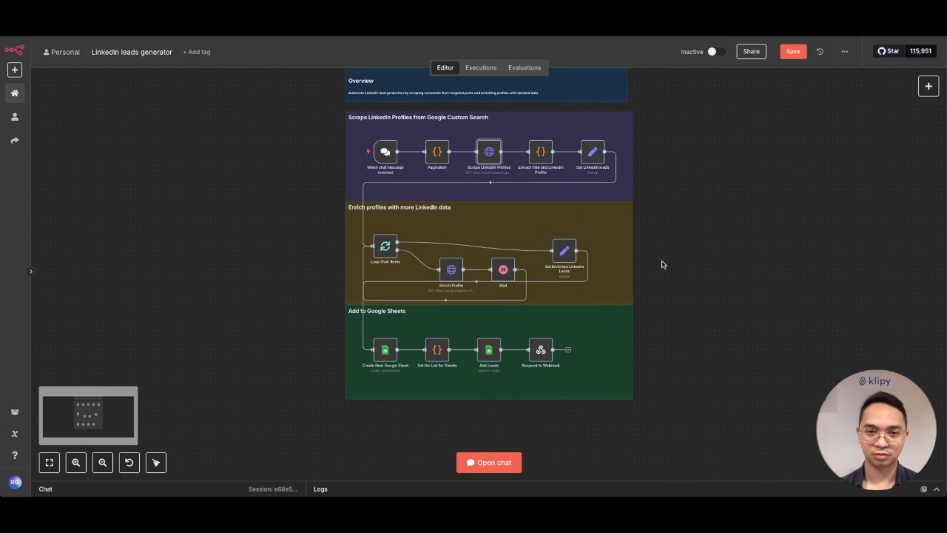
pyautogui.click(389, 359)
pyautogui.doubleClick(391, 352)
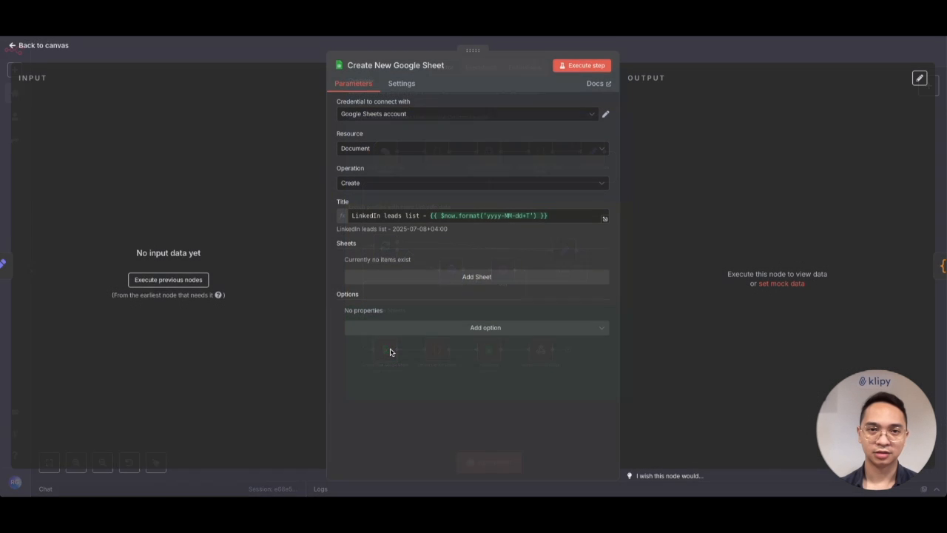
pyautogui.click(425, 118)
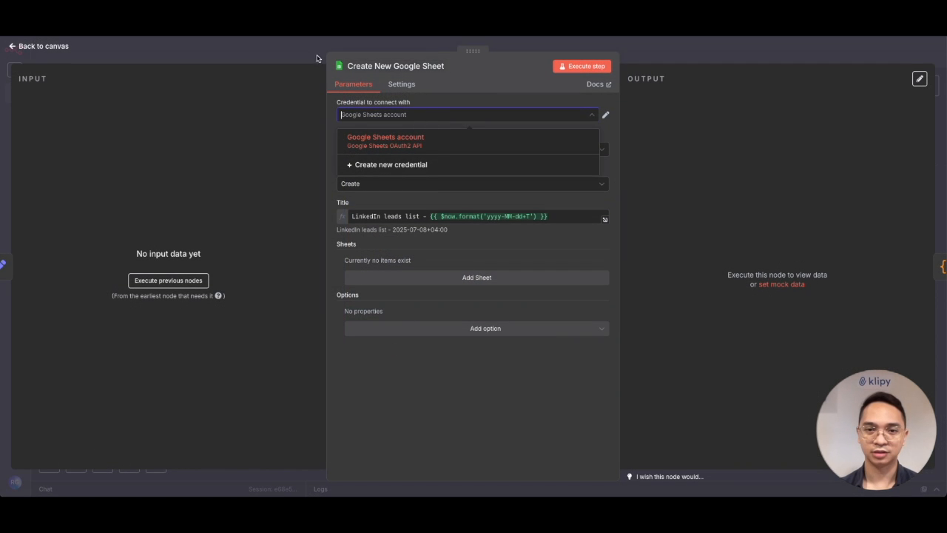
pyautogui.click(319, 58)
pyautogui.doubleClick(489, 349)
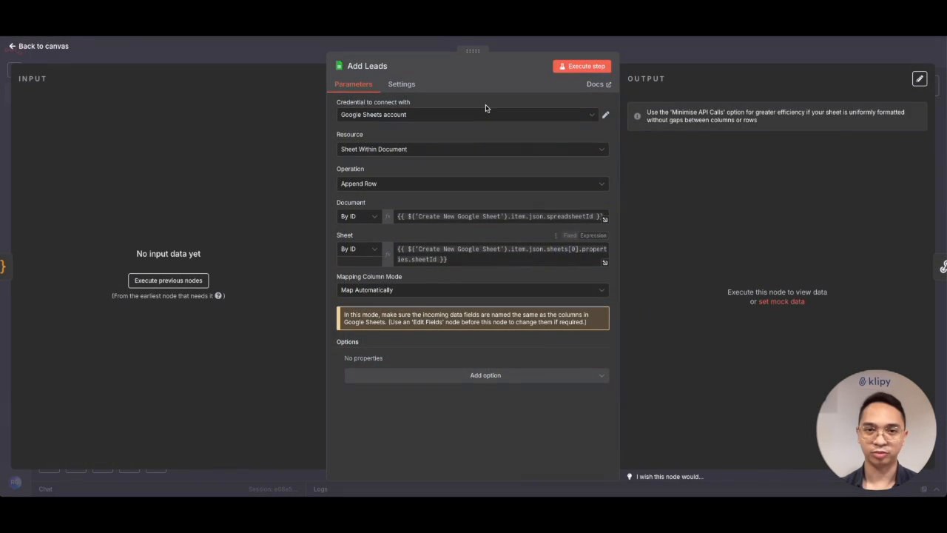
pyautogui.click(484, 114)
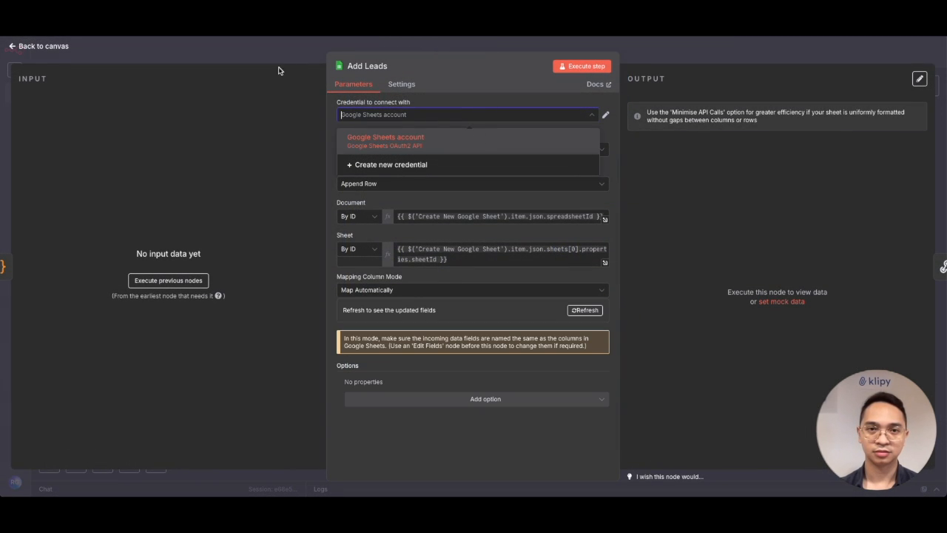
pyautogui.click(251, 56)
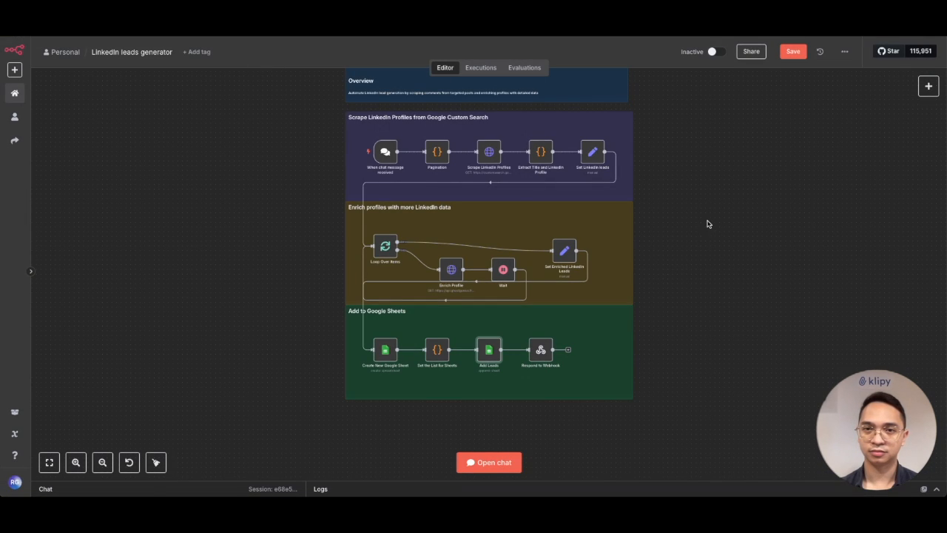
# Step: Save the LinkedIn leads generator workflow and activate it, dismissing the activation notice
pyautogui.scroll(2, 706, 224)
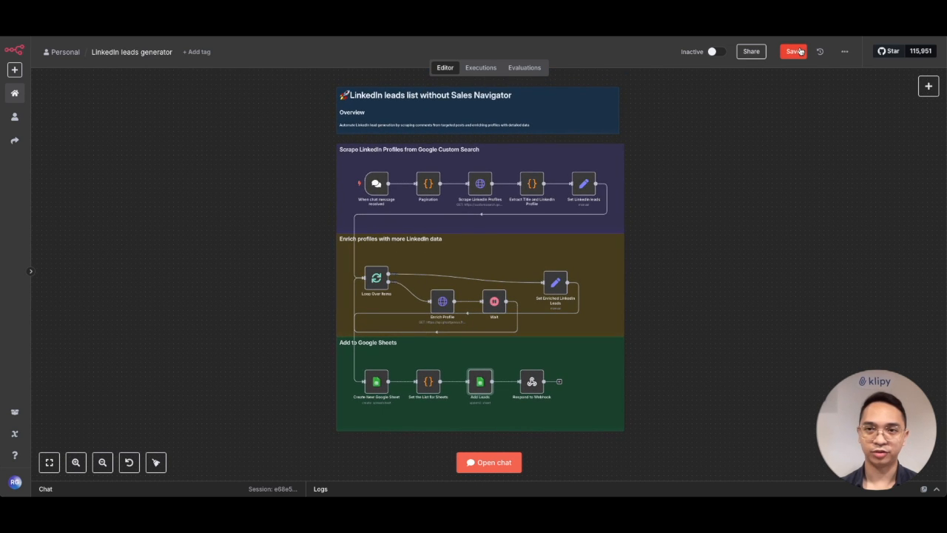
pyautogui.click(800, 51)
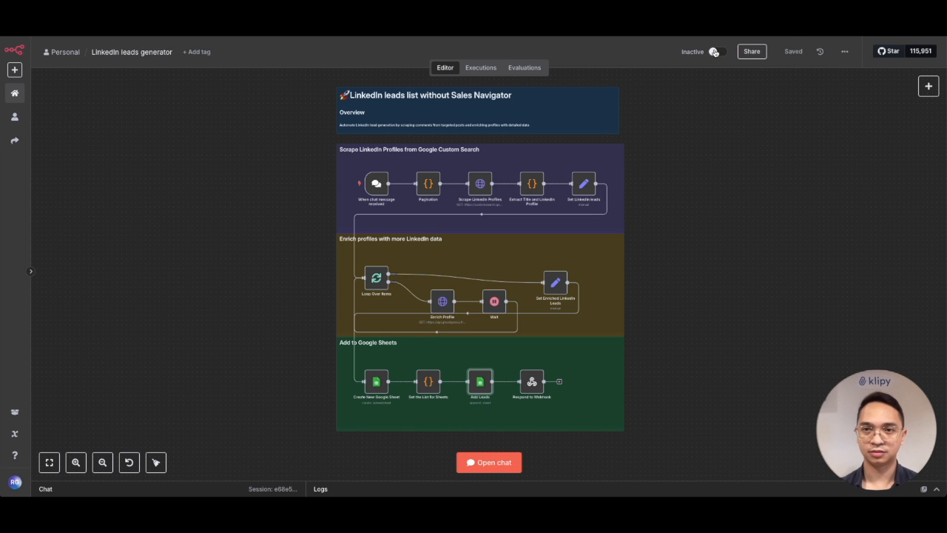
pyautogui.click(719, 53)
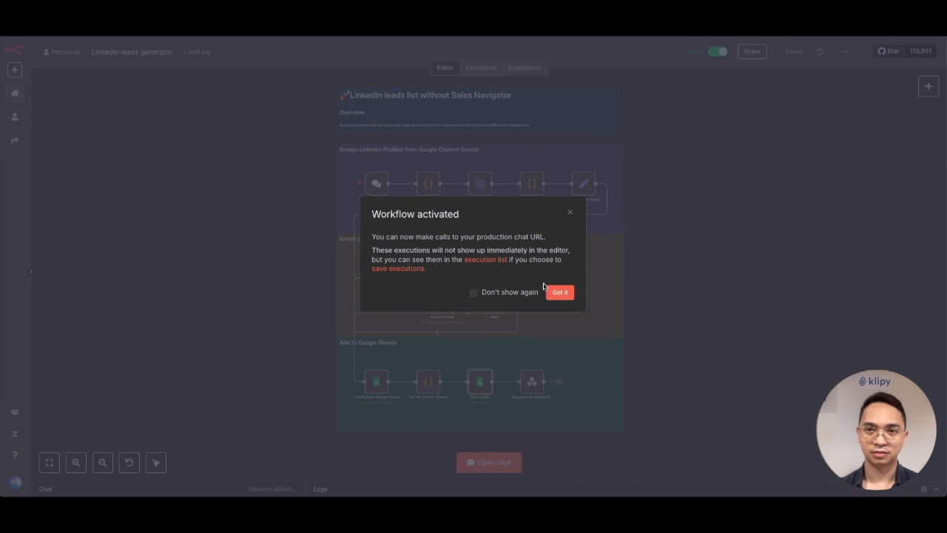
pyautogui.click(561, 292)
# Step: Copy the public chat URL from the When chat message received trigger and open it in a new browser tab
pyautogui.moveTo(381, 185)
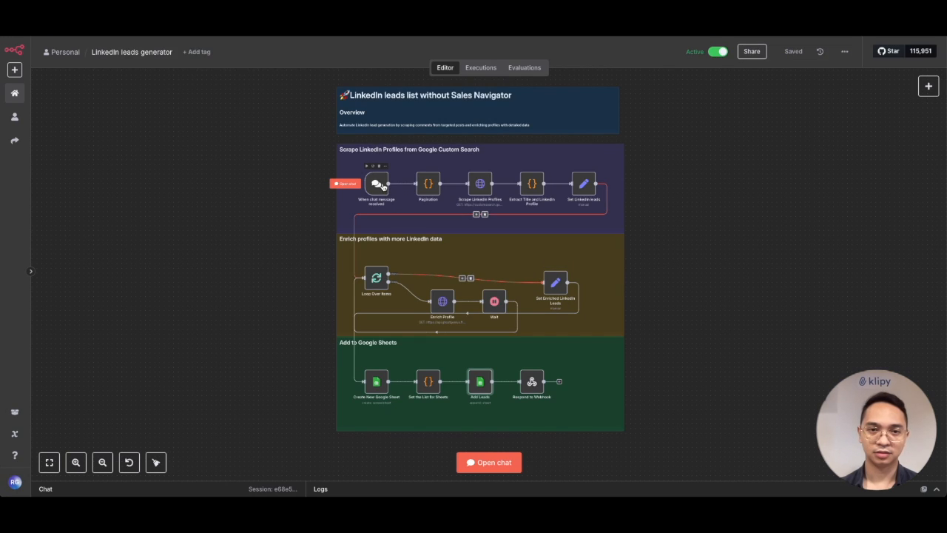
pyautogui.doubleClick(381, 185)
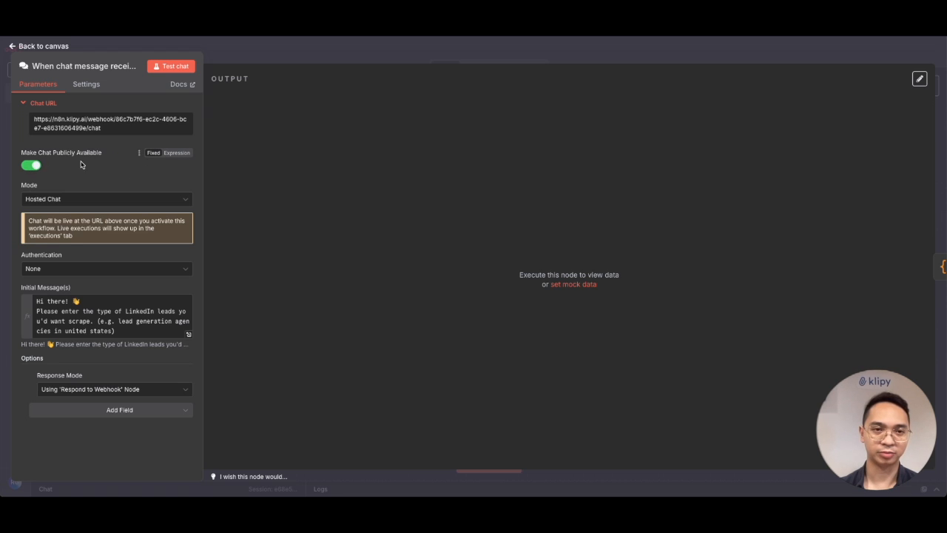
pyautogui.click(321, 49)
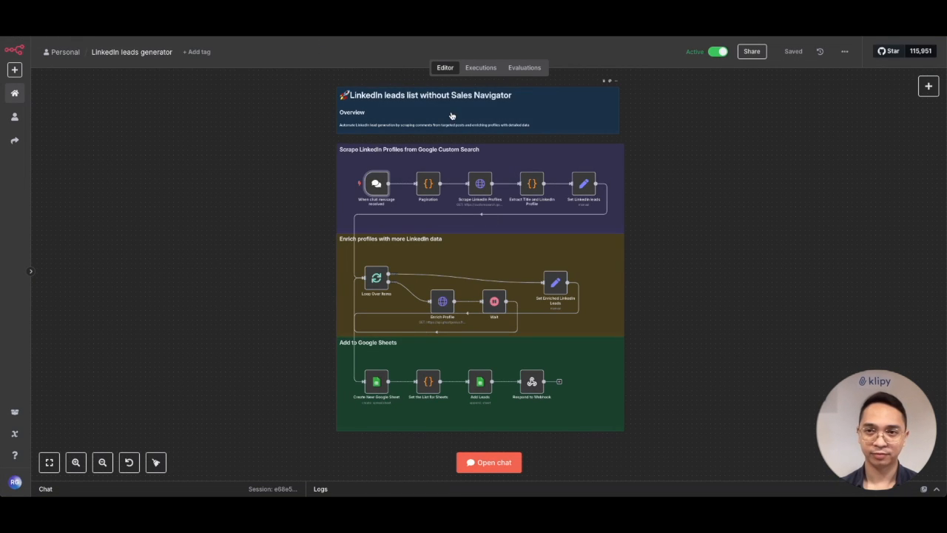
pyautogui.doubleClick(376, 185)
pyautogui.click(129, 124)
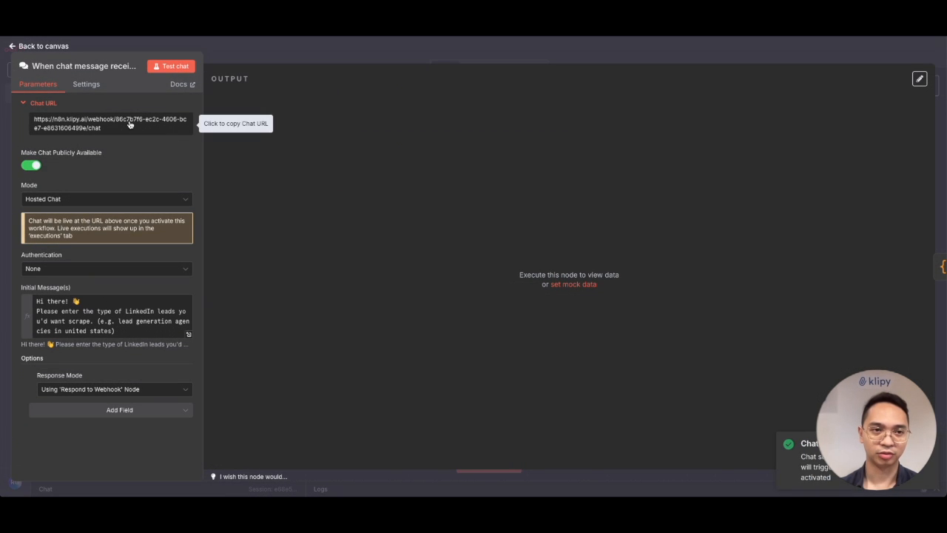
pyautogui.press('super+t')
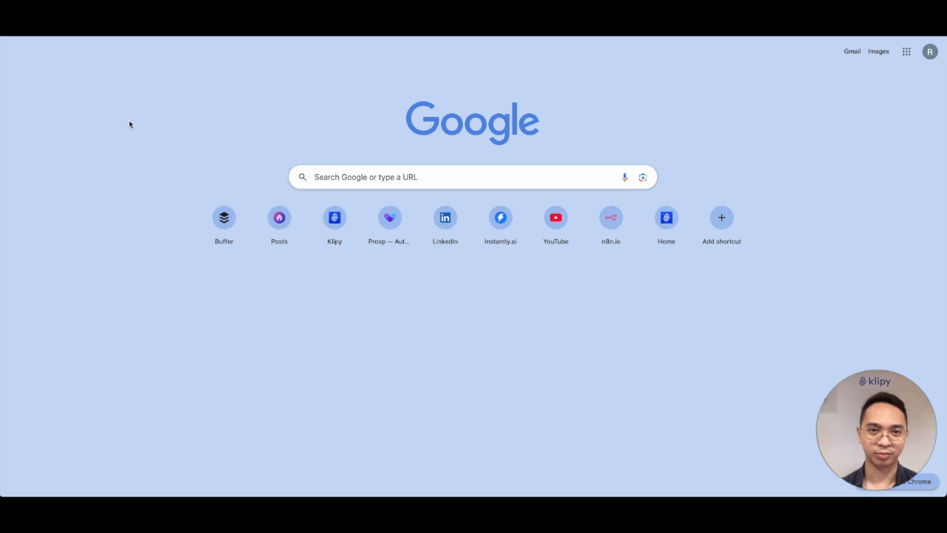
pyautogui.press('super+v')
pyautogui.press('Return')
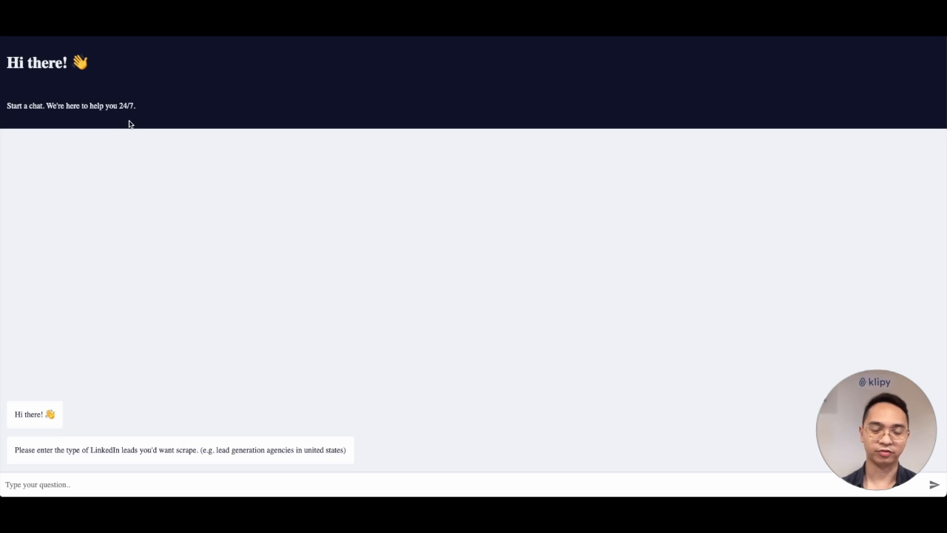